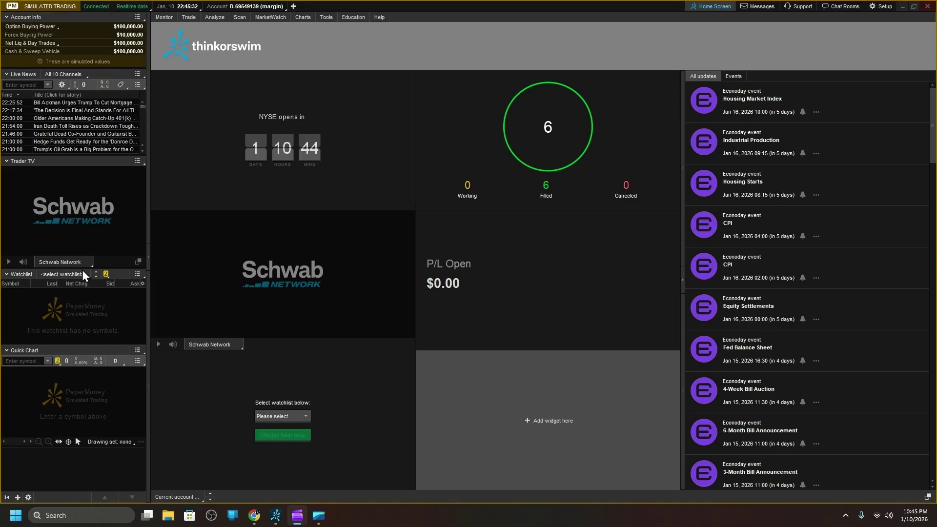
- Remove the Live News, Trader TV, Watchlist and Quick Chart gadgets from the sidebar, keeping only Account Info
{"action": "left_click", "coordinate": [41, 28]}
{"action": "left_click", "coordinate": [31, 497]}
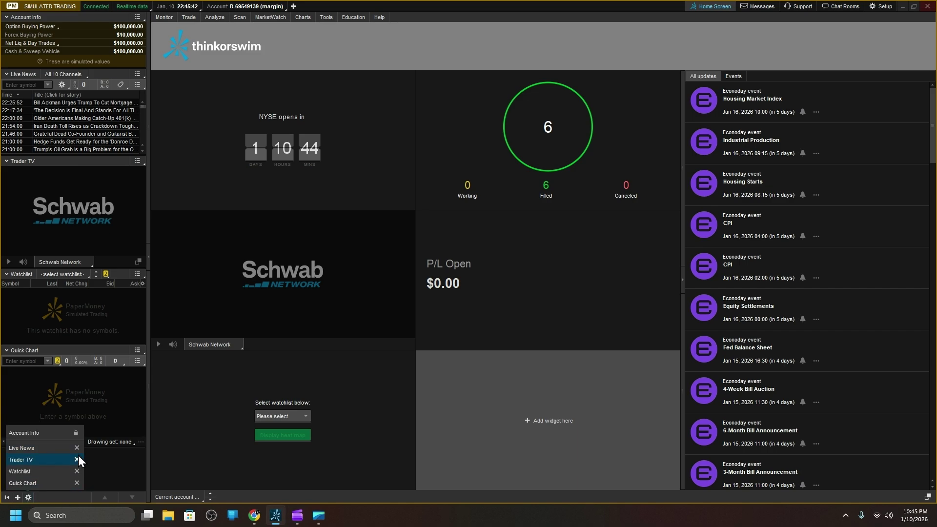
{"action": "key", "text": "alt"}
{"action": "left_click", "coordinate": [77, 448]}
{"action": "left_click", "coordinate": [77, 459]}
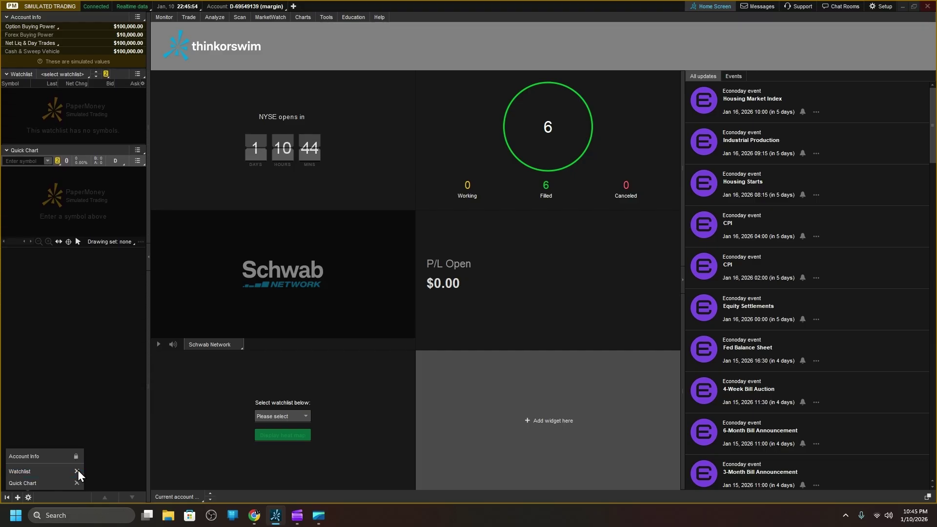
{"action": "left_click", "coordinate": [78, 471]}
{"action": "left_click", "coordinate": [77, 483]}
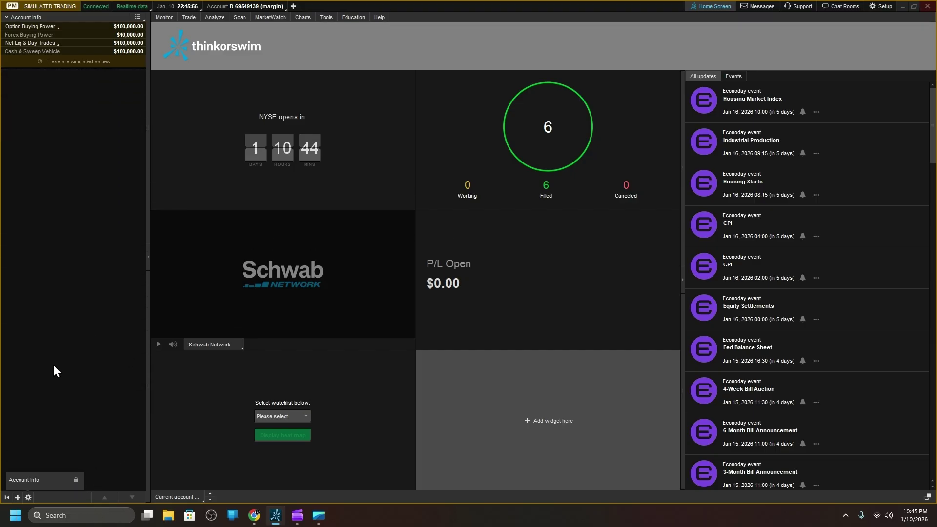
{"action": "left_click", "coordinate": [49, 414]}
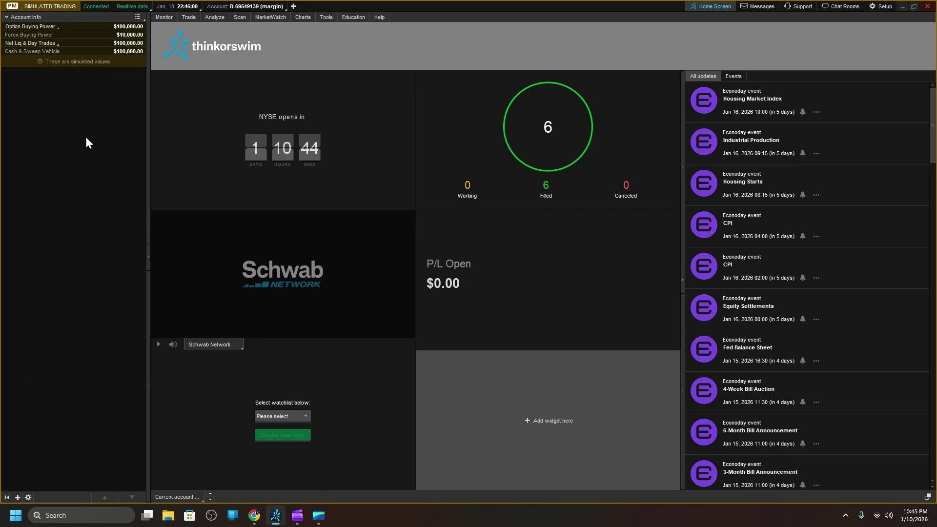
{"action": "left_click", "coordinate": [880, 9]}
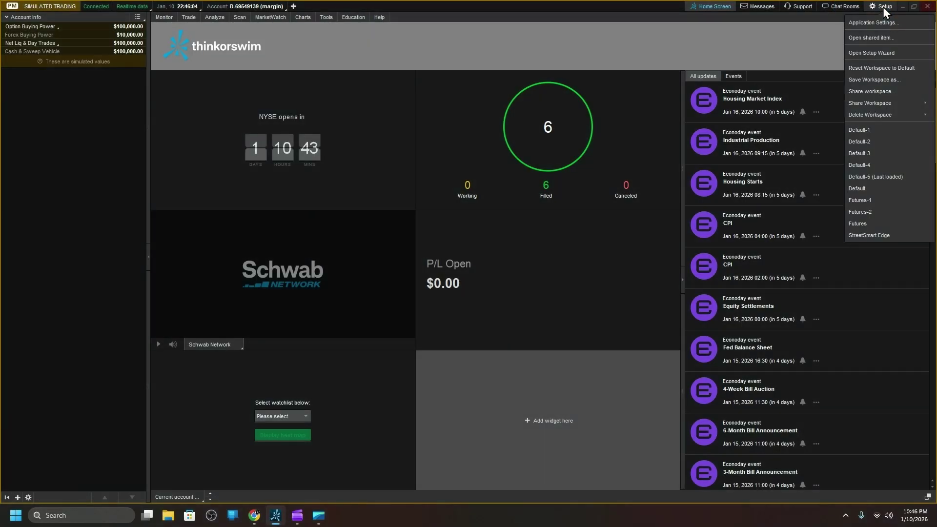
{"action": "left_click", "coordinate": [886, 70]}
{"action": "left_click", "coordinate": [681, 19]}
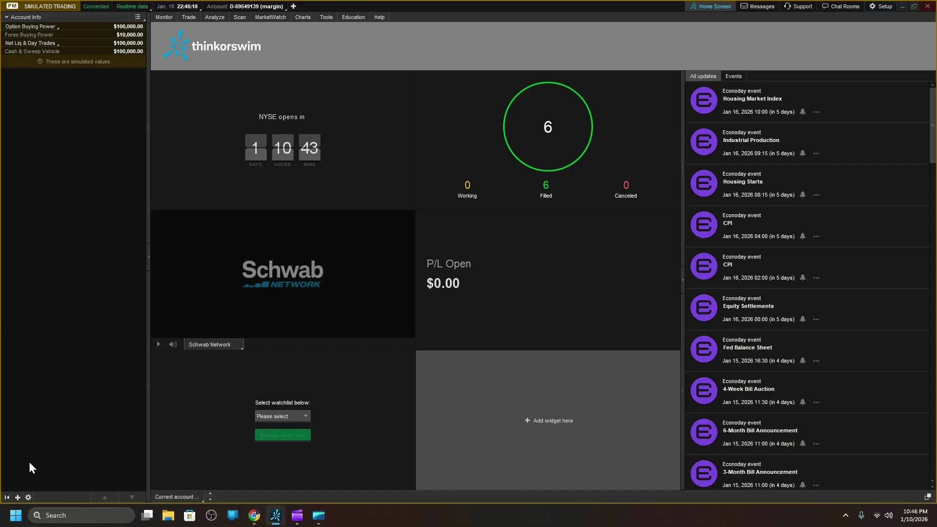
- Add a Watchlist gadget to the sidebar below Account Info
{"action": "left_click", "coordinate": [18, 497]}
{"action": "left_click", "coordinate": [18, 497]}
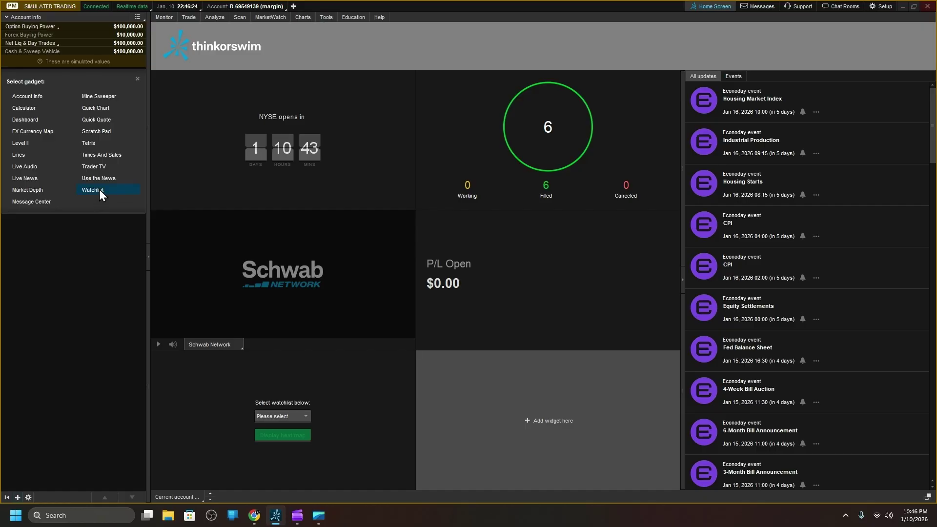
{"action": "left_click", "coordinate": [99, 189]}
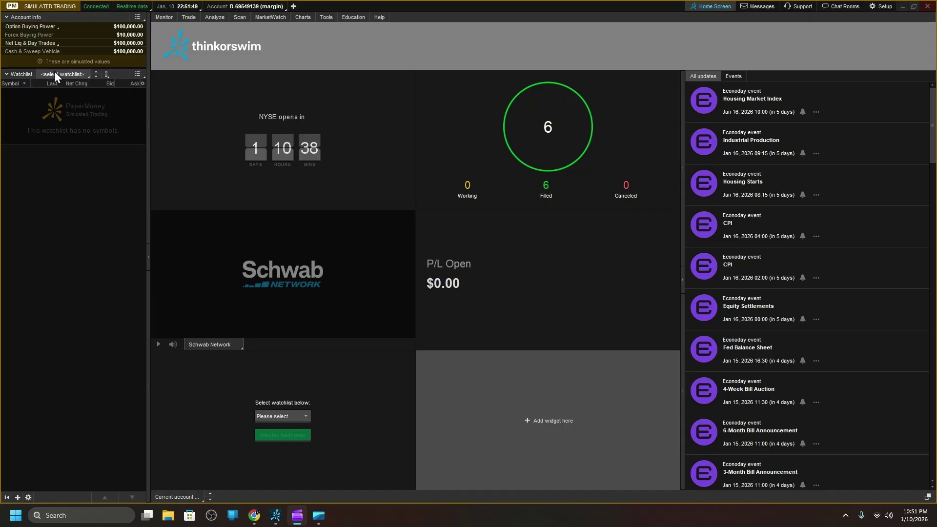
- Start a new watchlist from the Watchlist gadget and name it Crypto
{"action": "left_click", "coordinate": [63, 74]}
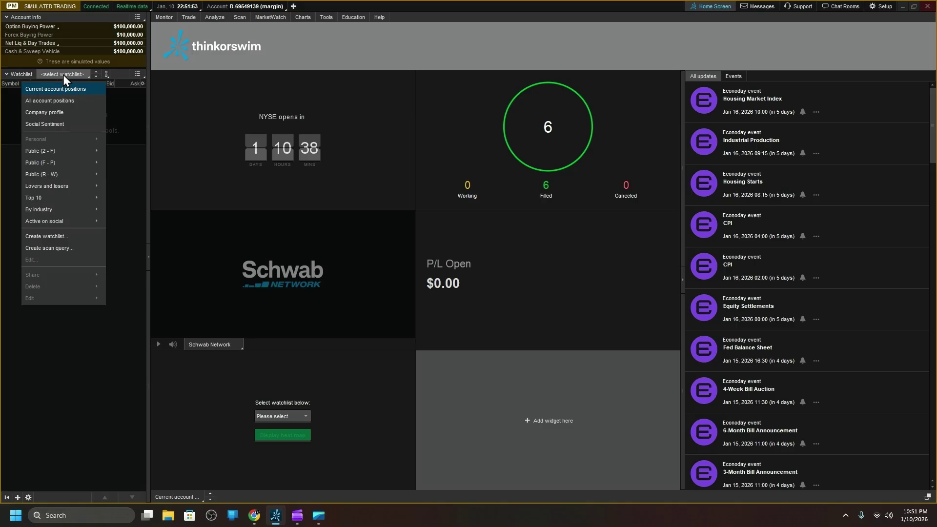
{"action": "left_click", "coordinate": [57, 237]}
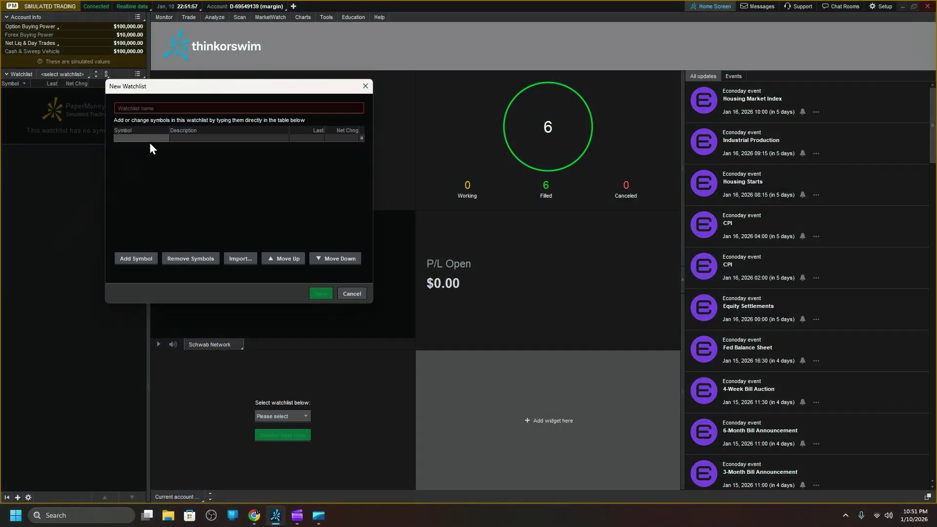
{"action": "left_click", "coordinate": [189, 107]}
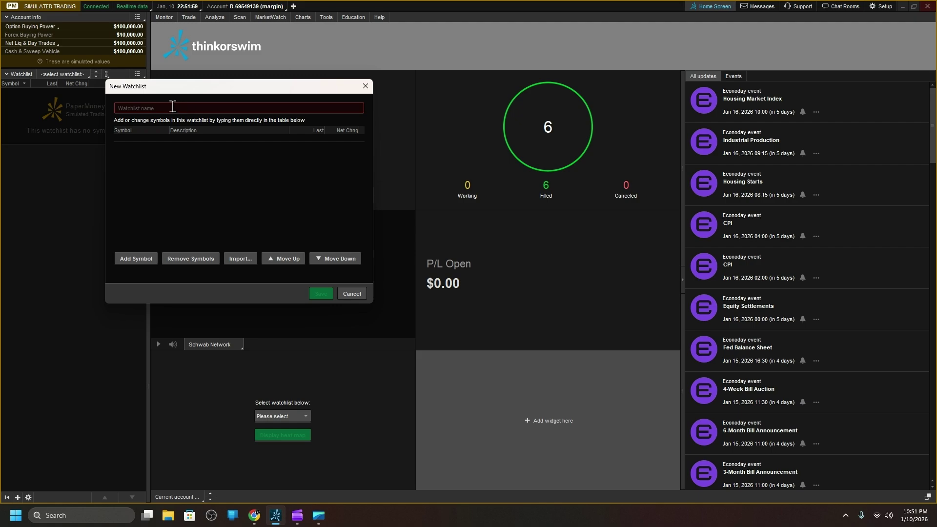
{"action": "left_click", "coordinate": [172, 106]}
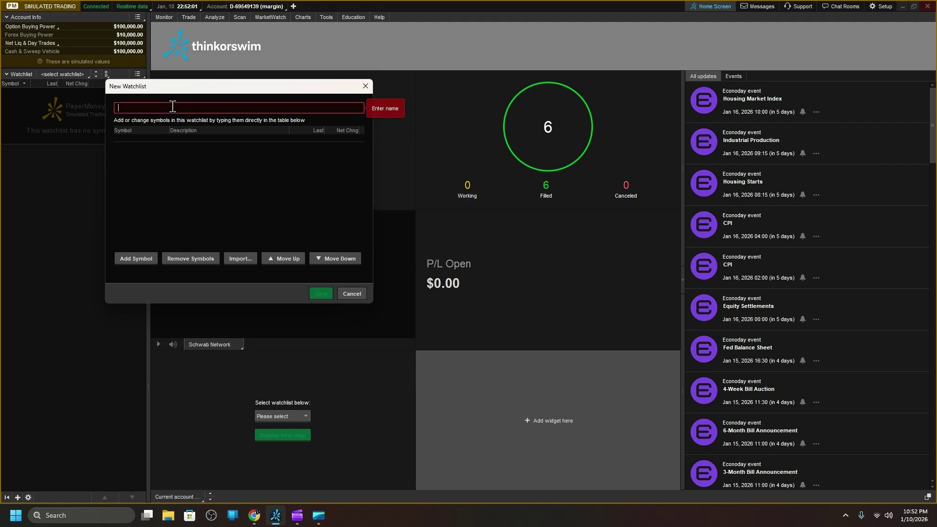
{"action": "type", "text": "cry"}
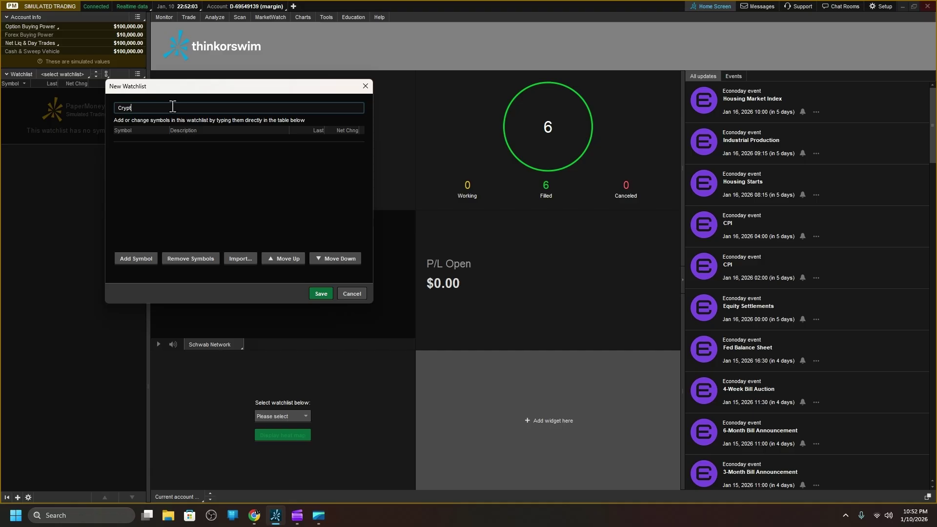
- Add the futures symbols /MBT and /MXP to the Crypto watchlist
{"action": "left_click", "coordinate": [136, 262]}
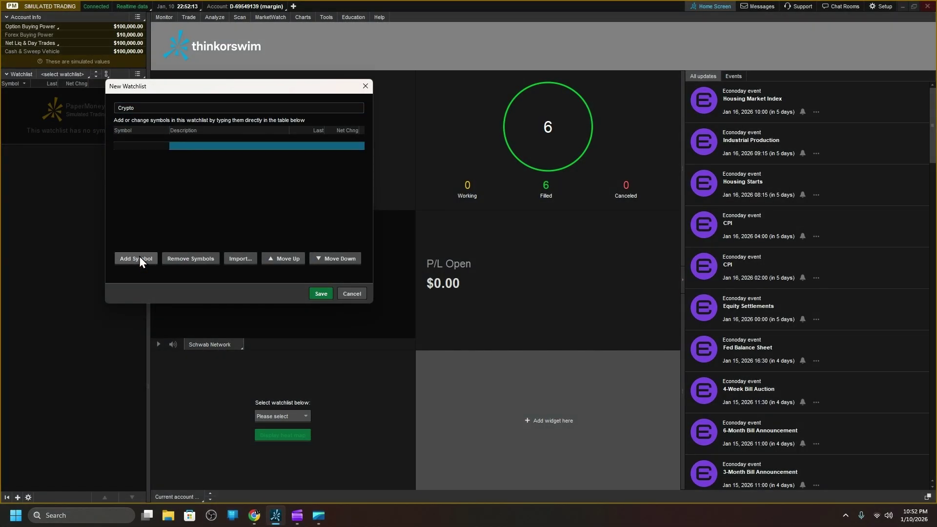
{"action": "type", "text": "/MBT"}
{"action": "key", "text": "Return"}
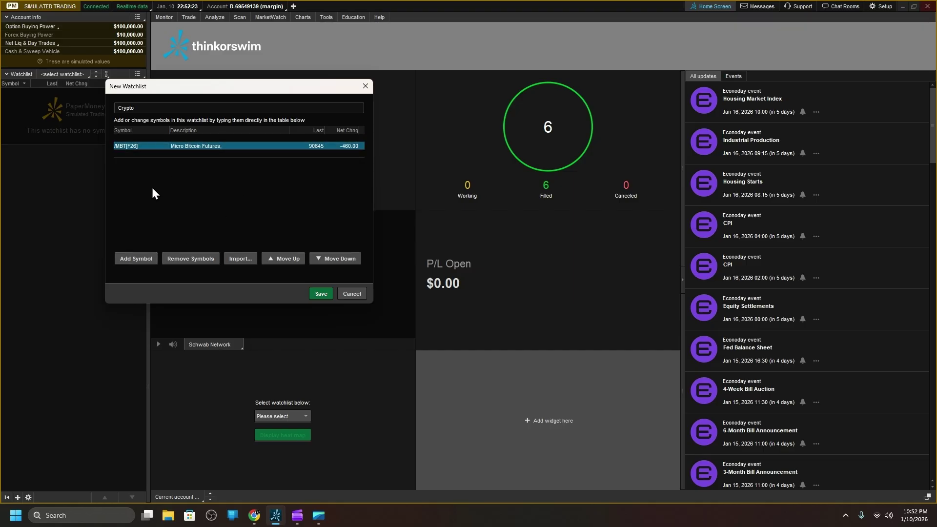
{"action": "left_click", "coordinate": [134, 259]}
{"action": "type", "text": "/M"}
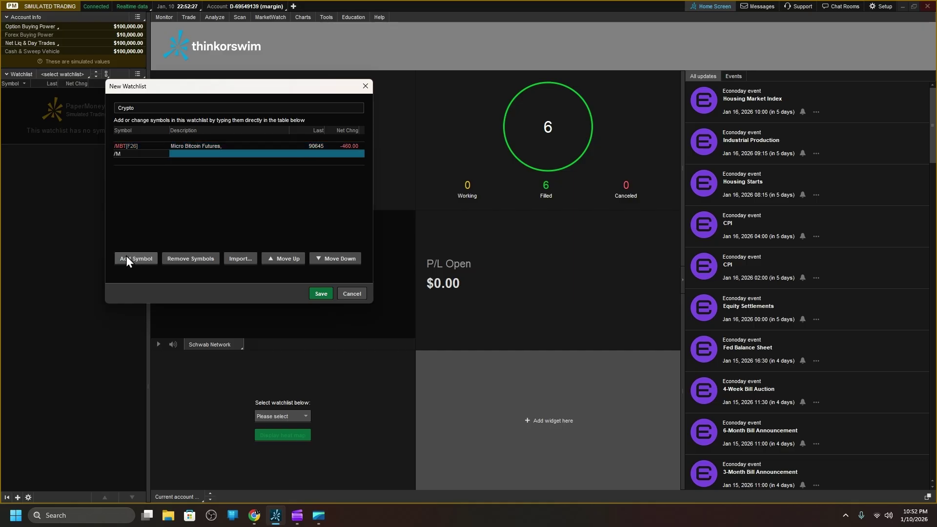
{"action": "type", "text": "XP"}
{"action": "key", "text": "Return"}
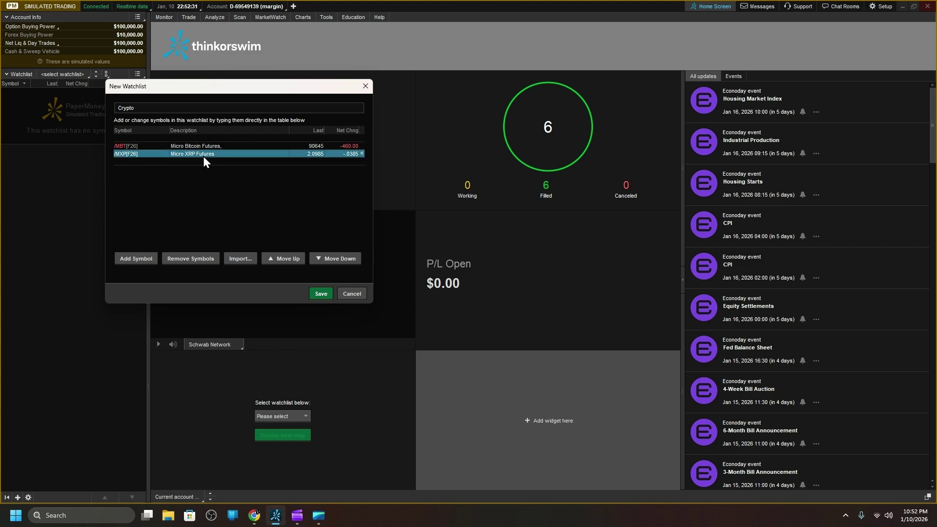
- Add the symbol /MET to the Crypto watchlist and save the watchlist
{"action": "left_click", "coordinate": [135, 260]}
{"action": "type", "text": "/MET"}
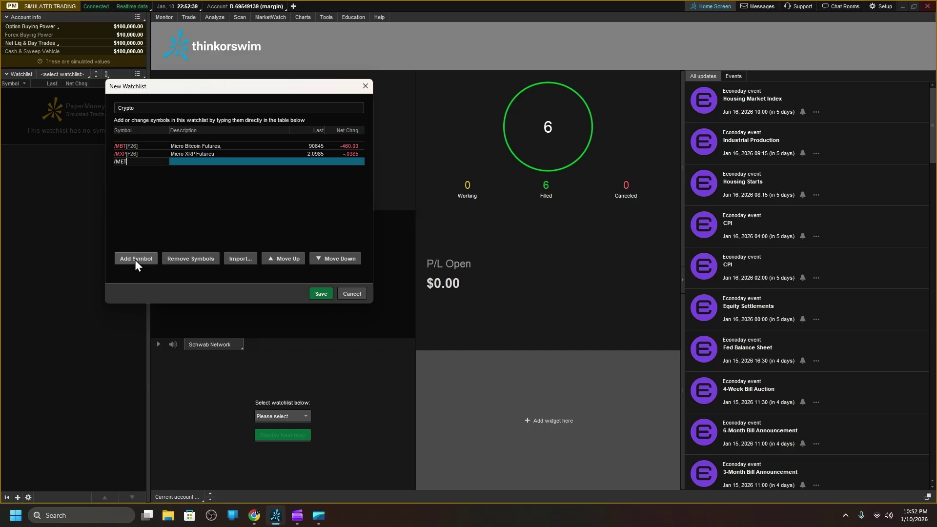
{"action": "key", "text": "Return"}
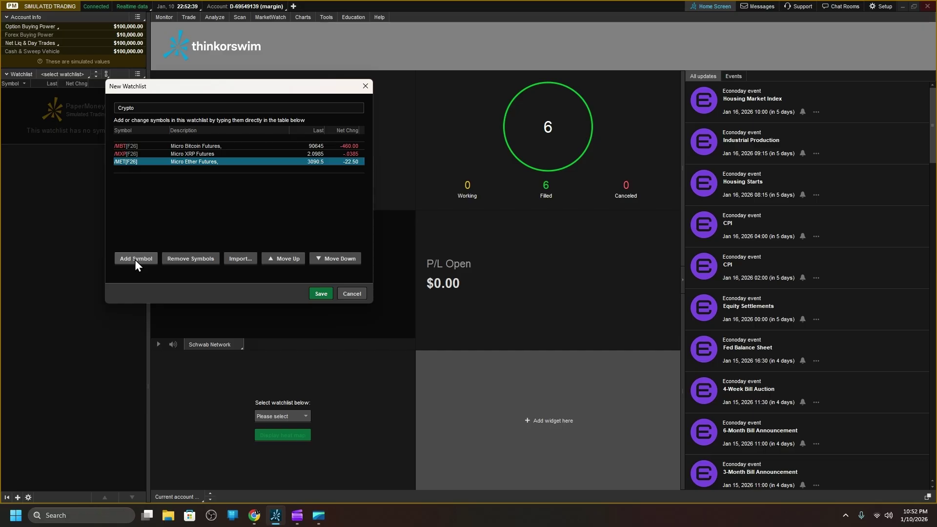
{"action": "left_click", "coordinate": [200, 168]}
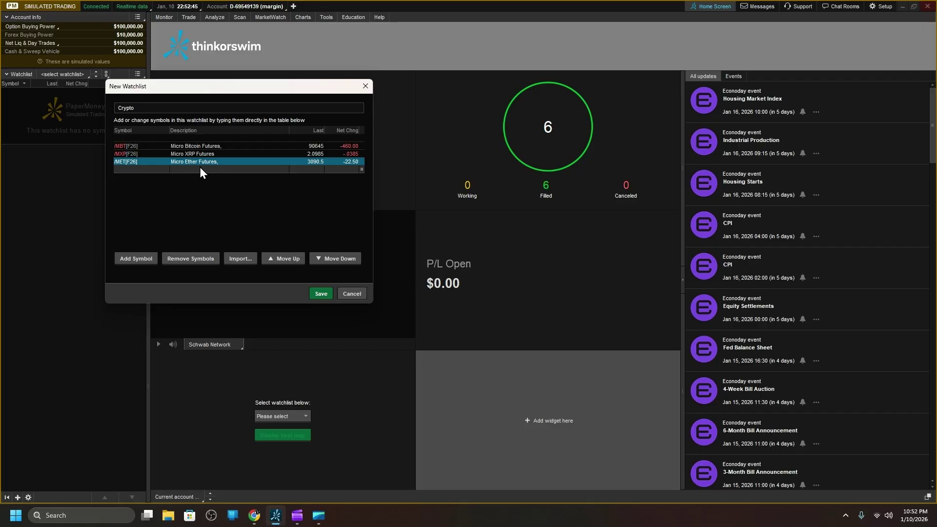
{"action": "left_click", "coordinate": [189, 165]}
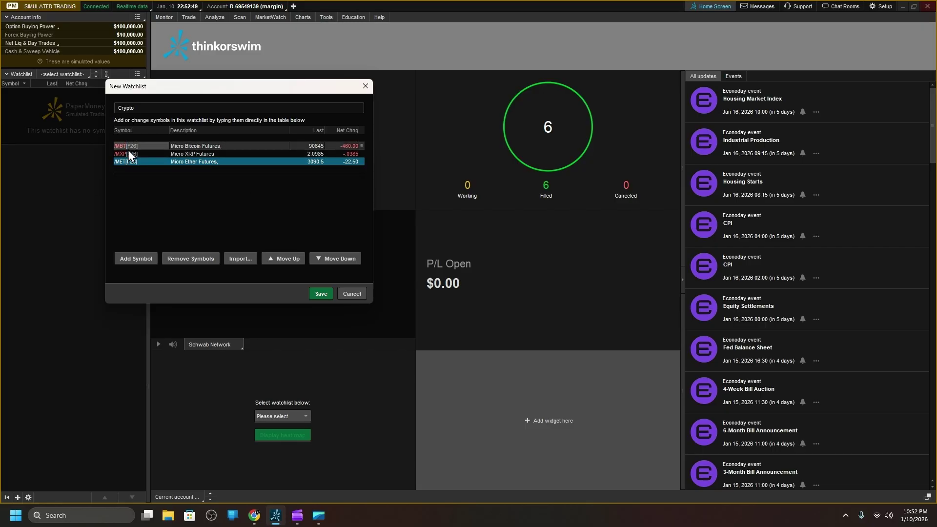
{"action": "left_click", "coordinate": [322, 293]}
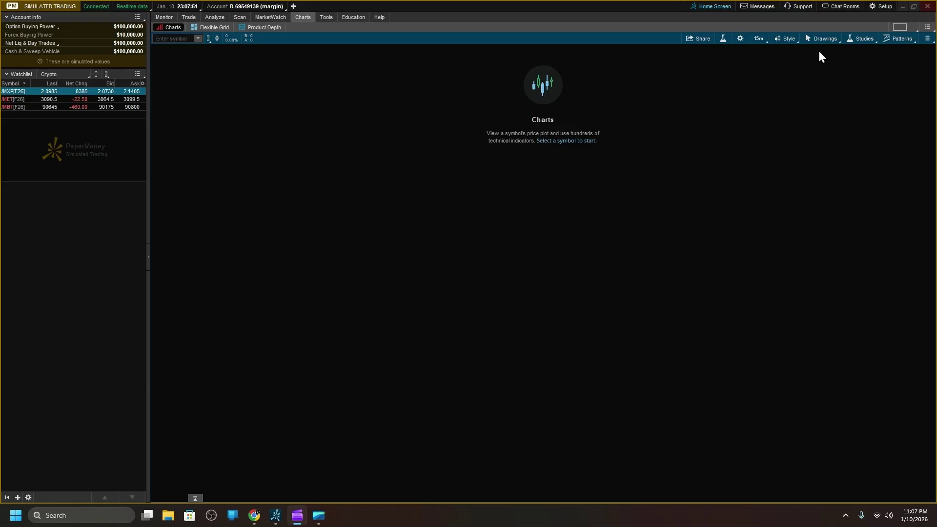
- Set the chart grid to one column with two stacked chart cells
{"action": "left_click", "coordinate": [899, 33]}
{"action": "left_click", "coordinate": [903, 30]}
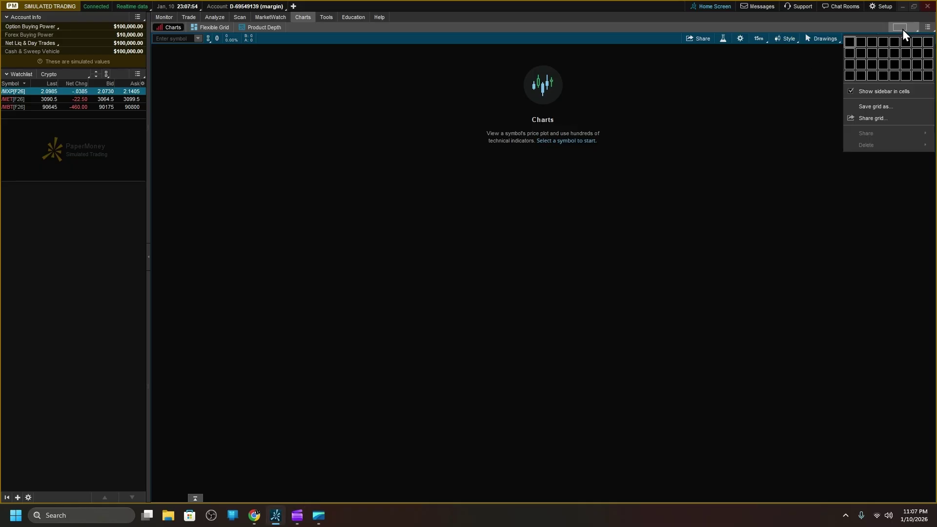
{"action": "left_click", "coordinate": [850, 52]}
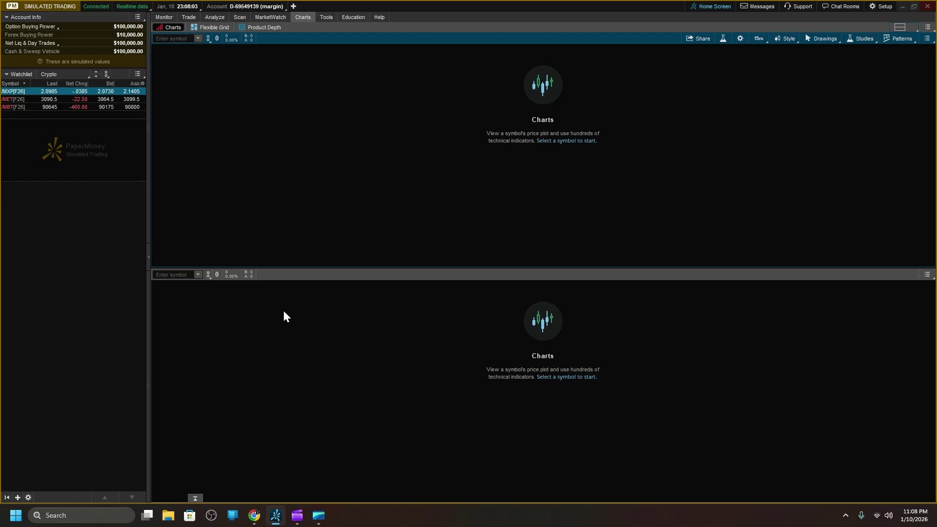
- Link the upper chart and the Crypto watchlist to each other using the Red symbol link
{"action": "left_click", "coordinate": [210, 41]}
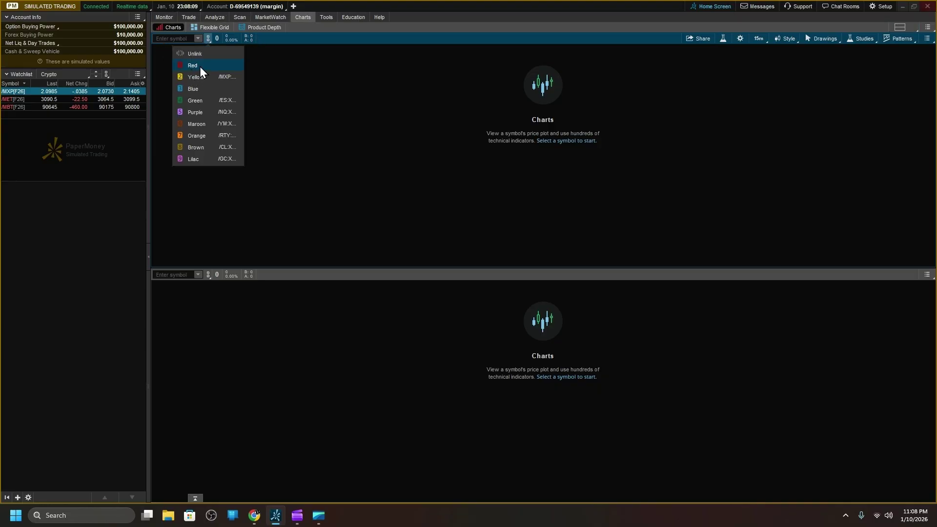
{"action": "left_click", "coordinate": [200, 66]}
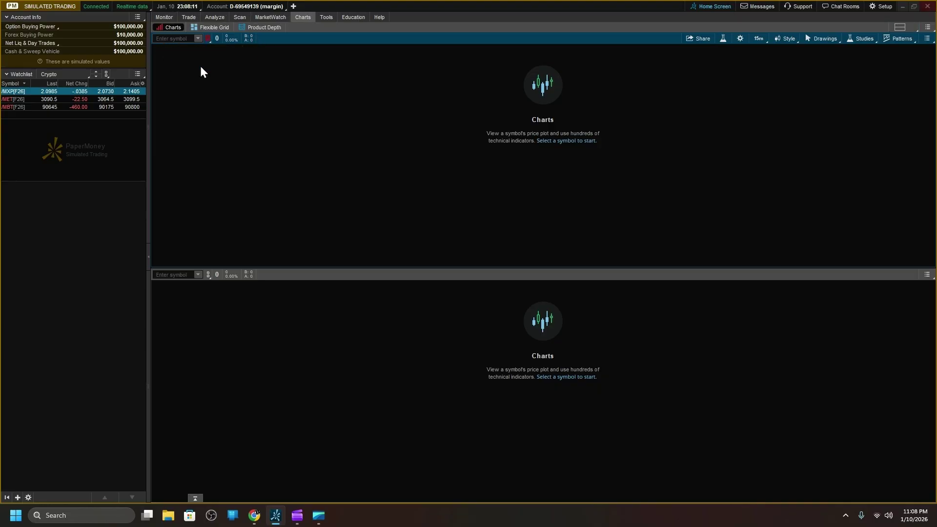
{"action": "left_click", "coordinate": [107, 75]}
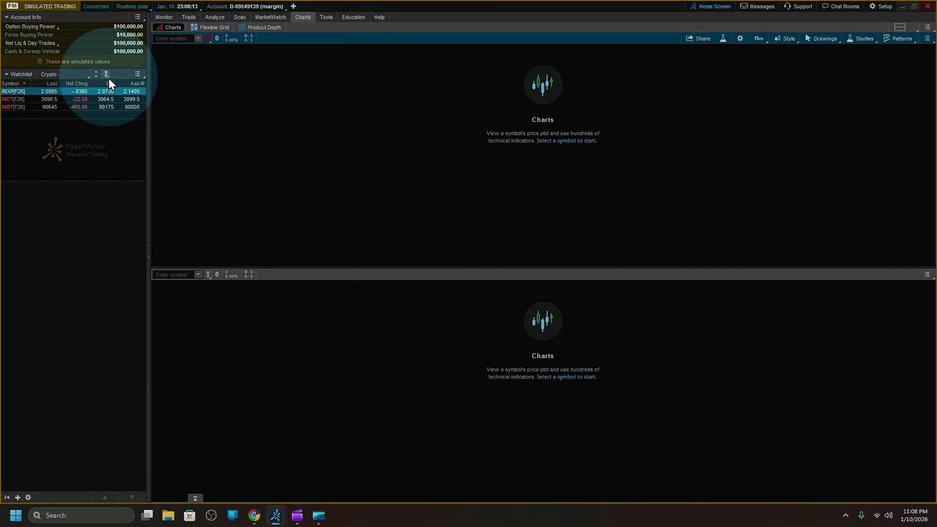
{"action": "left_click", "coordinate": [86, 102]}
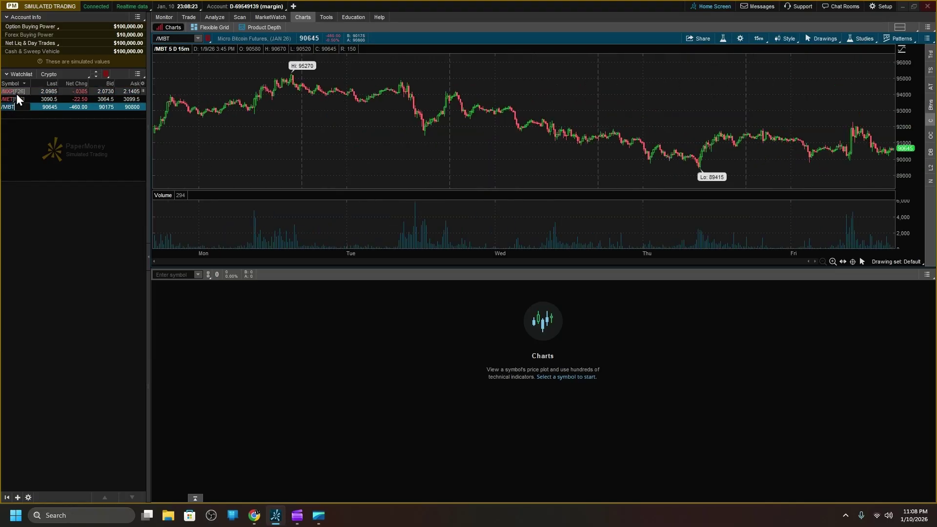
- Load /MXP from the Crypto watchlist into the upper chart and view that chart's time frame choices
{"action": "left_click", "coordinate": [16, 92]}
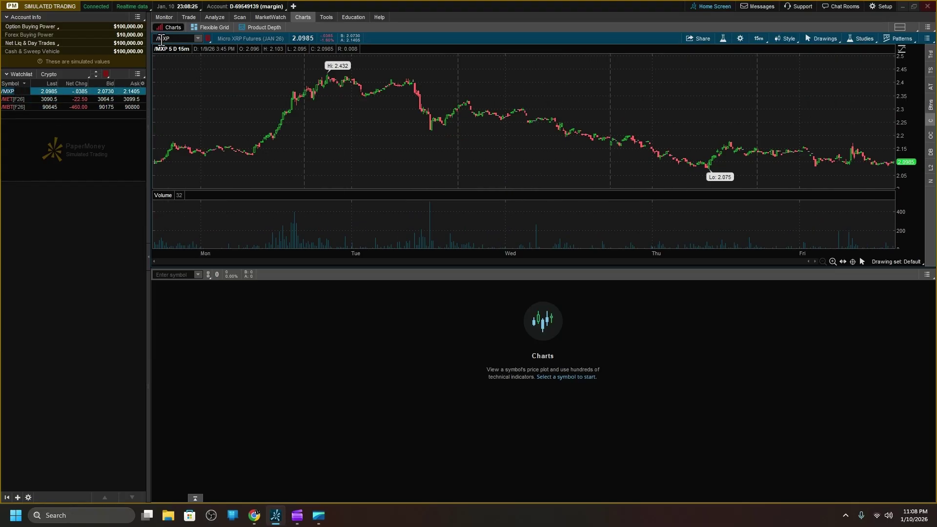
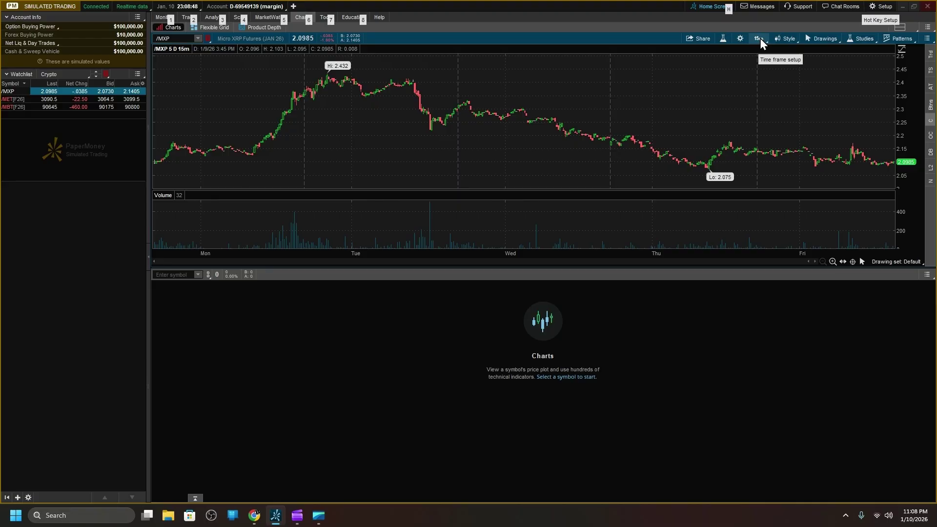
{"action": "left_click", "coordinate": [760, 38]}
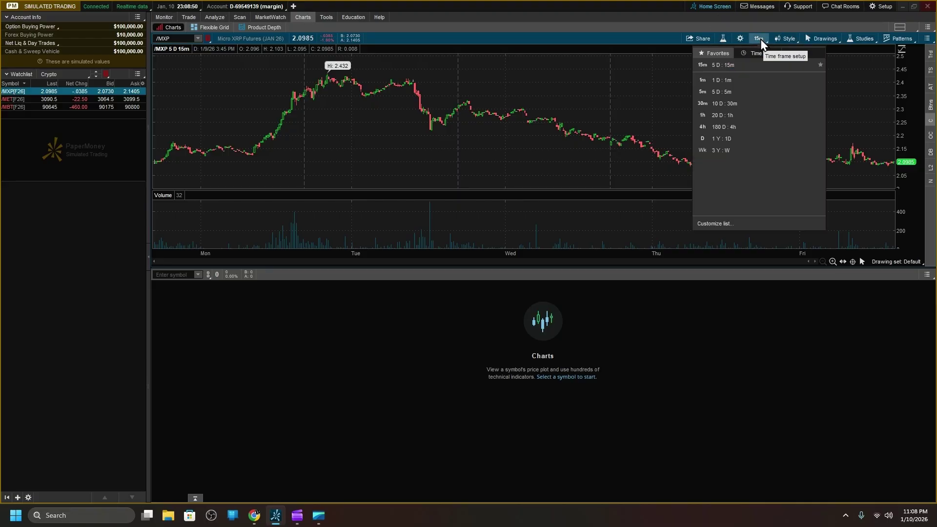
{"action": "left_click", "coordinate": [759, 38]}
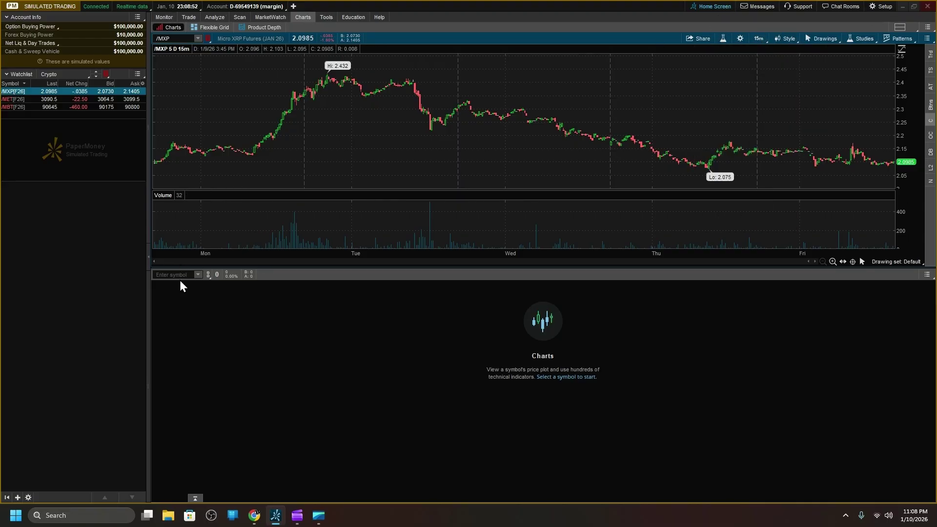
- Link the lower chart to the Red symbol link and set its time frame to 20 D : 1h
{"action": "left_click", "coordinate": [206, 276]}
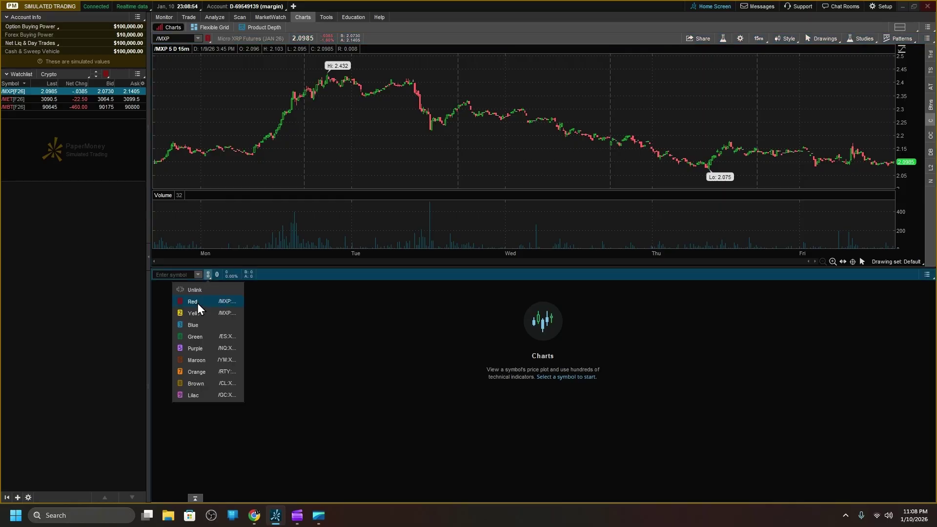
{"action": "left_click", "coordinate": [197, 303]}
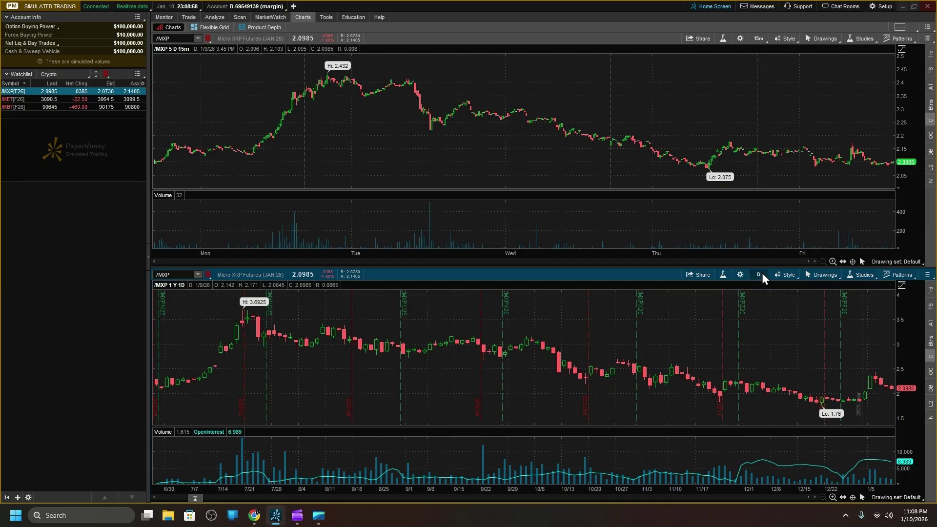
{"action": "left_click", "coordinate": [759, 275]}
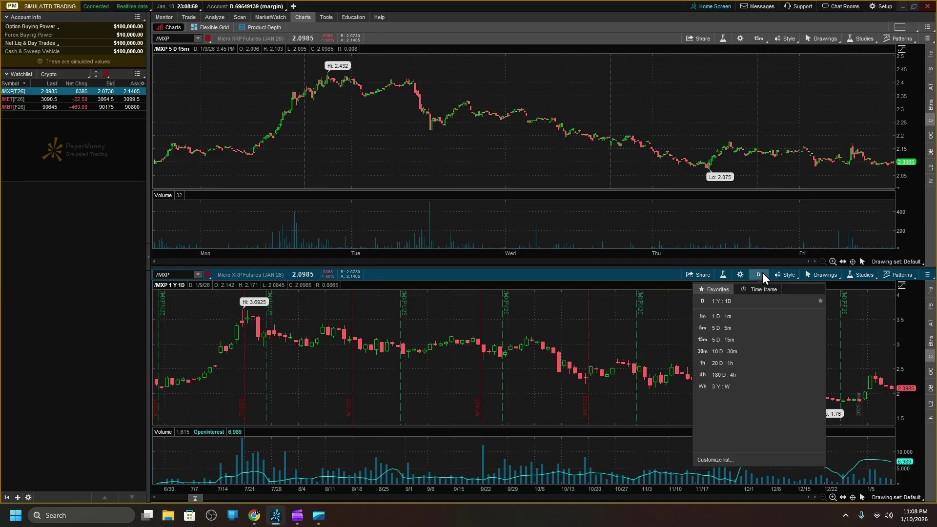
{"action": "left_click", "coordinate": [725, 363]}
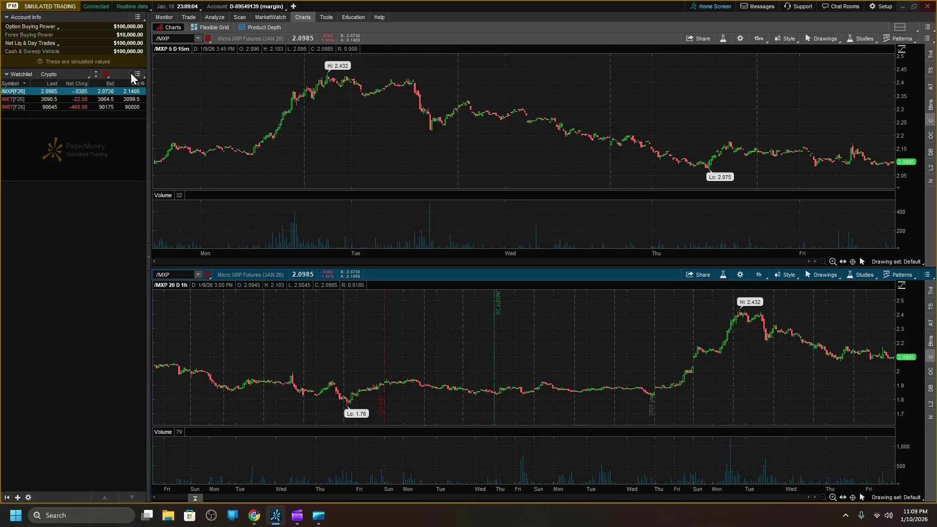
- Load /MET from the Crypto watchlist into both linked charts and zoom each one in on its most recent candles
{"action": "left_click", "coordinate": [10, 102]}
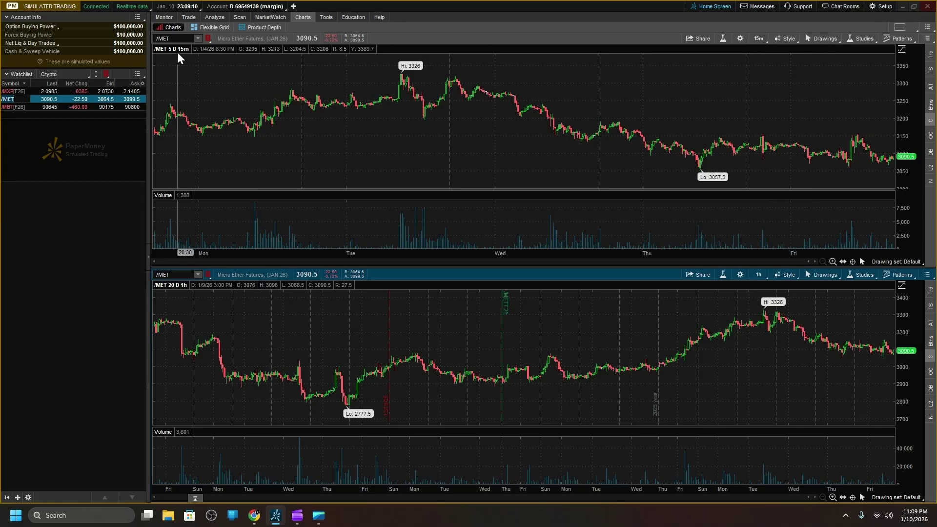
{"action": "mouse_move", "coordinate": [170, 51]}
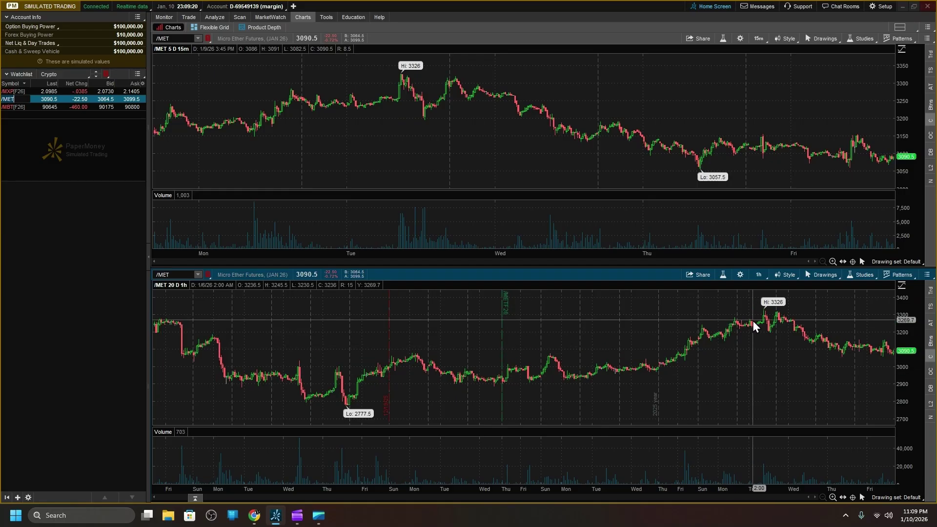
{"action": "left_click_drag", "start_coordinate": [772, 341], "coordinate": [893, 396]}
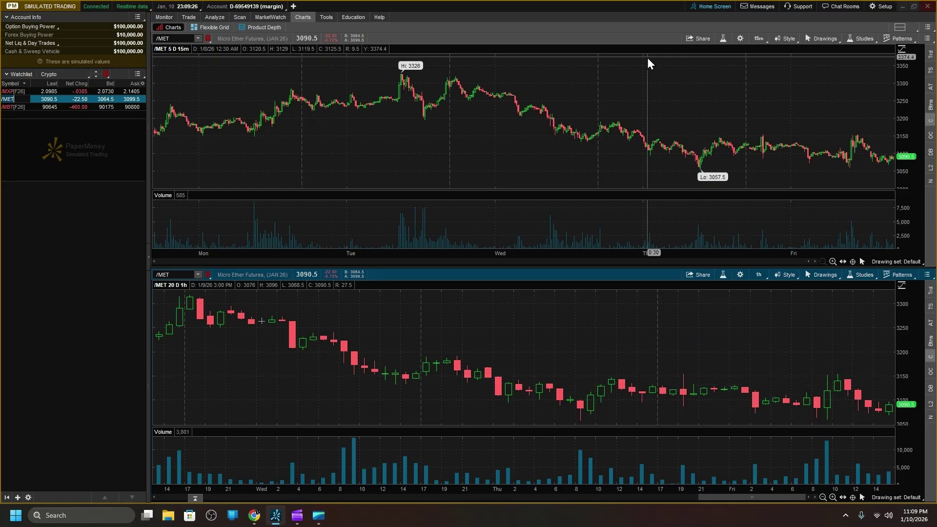
{"action": "left_click_drag", "start_coordinate": [601, 58], "coordinate": [892, 163]}
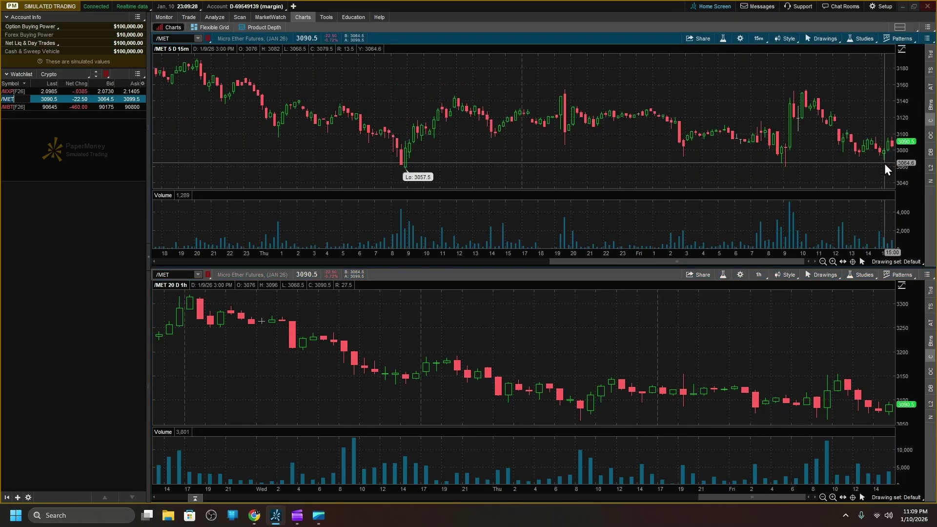
{"action": "mouse_move", "coordinate": [676, 62]}
{"action": "left_mouse_down"}
{"action": "mouse_move", "coordinate": [799, 171]}
{"action": "mouse_move", "coordinate": [897, 177]}
{"action": "left_mouse_up"}
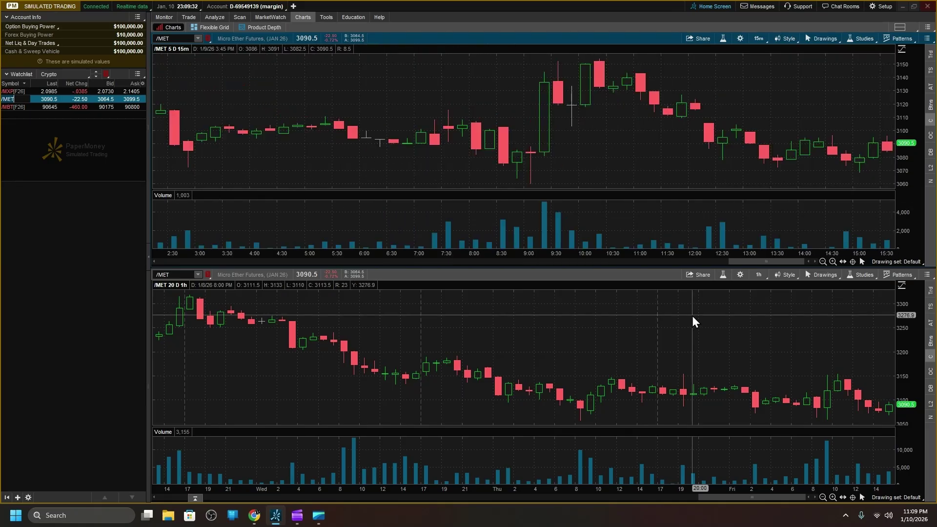
{"action": "mouse_move", "coordinate": [659, 315]}
{"action": "left_mouse_down"}
{"action": "mouse_move", "coordinate": [778, 399]}
{"action": "mouse_move", "coordinate": [894, 407]}
{"action": "left_mouse_up"}
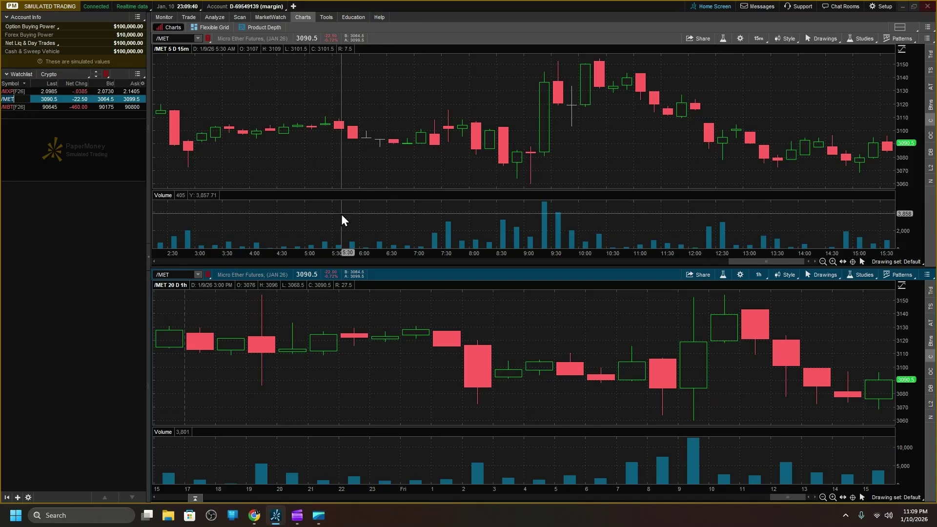
- Switch both linked charts through /MXP, /MBT and back to /MET, and zoom in on the latest /MET candles in each chart
{"action": "left_click", "coordinate": [10, 91]}
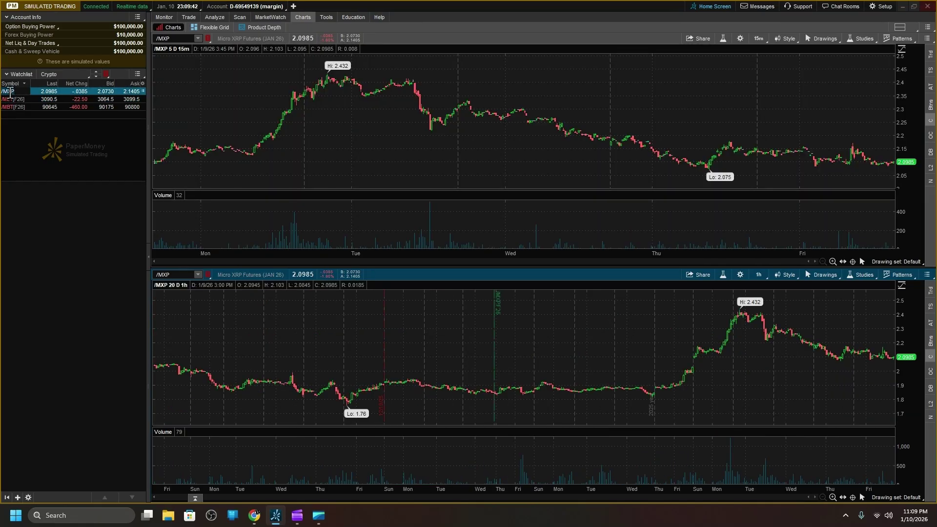
{"action": "left_click", "coordinate": [10, 107]}
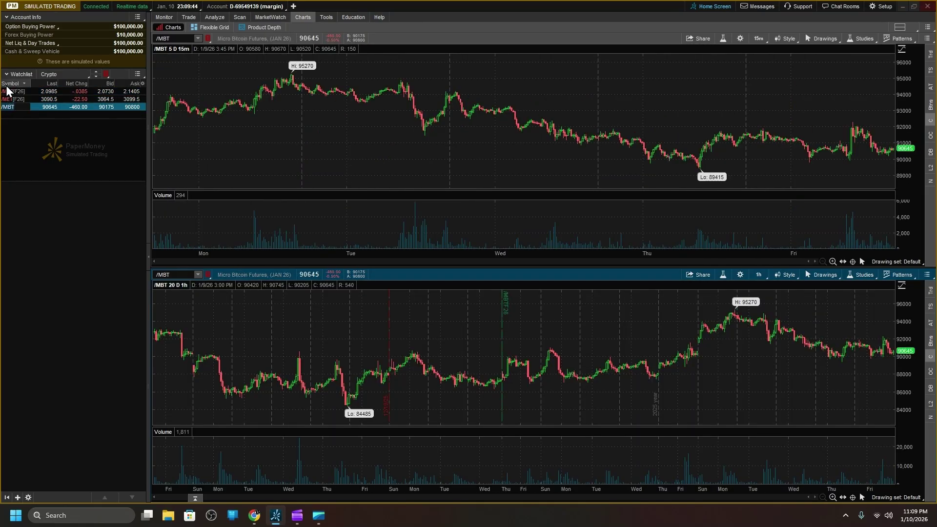
{"action": "left_click", "coordinate": [5, 99]}
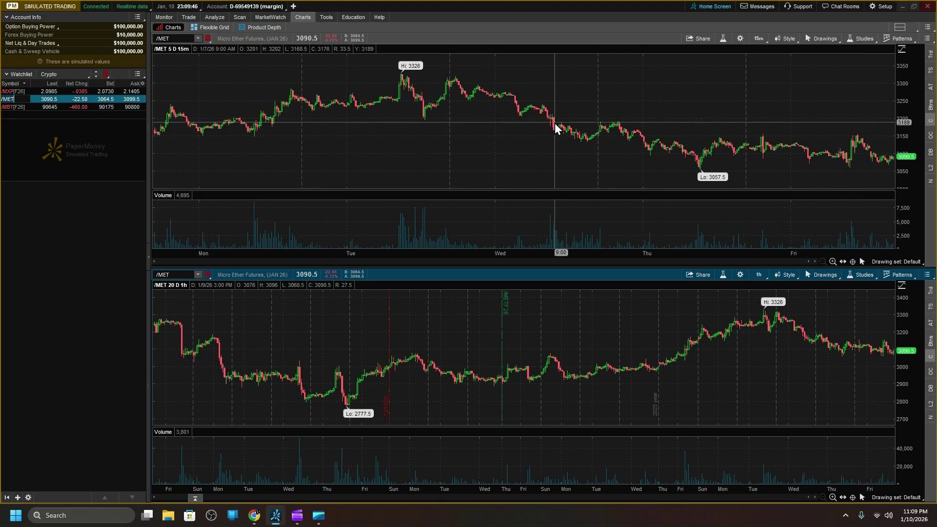
{"action": "left_click_drag", "start_coordinate": [742, 58], "coordinate": [899, 211]}
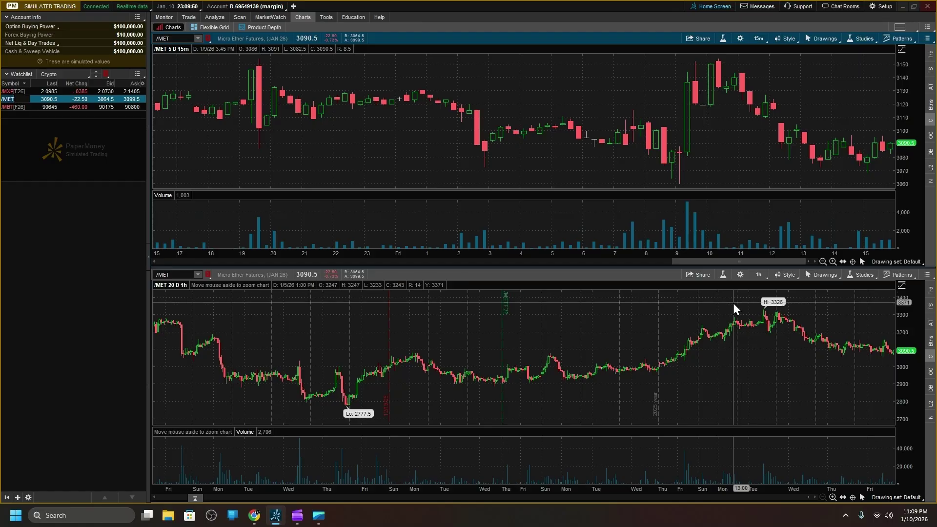
{"action": "left_click_drag", "start_coordinate": [735, 307], "coordinate": [905, 409]}
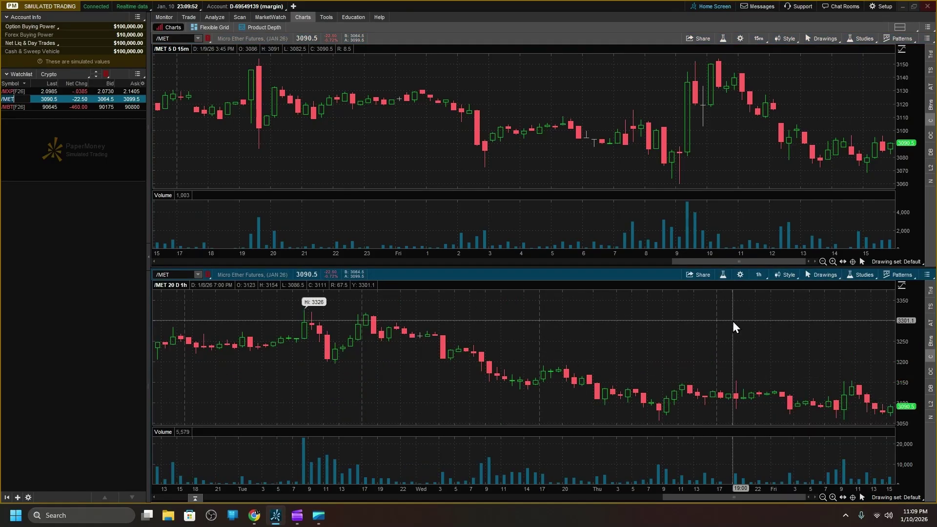